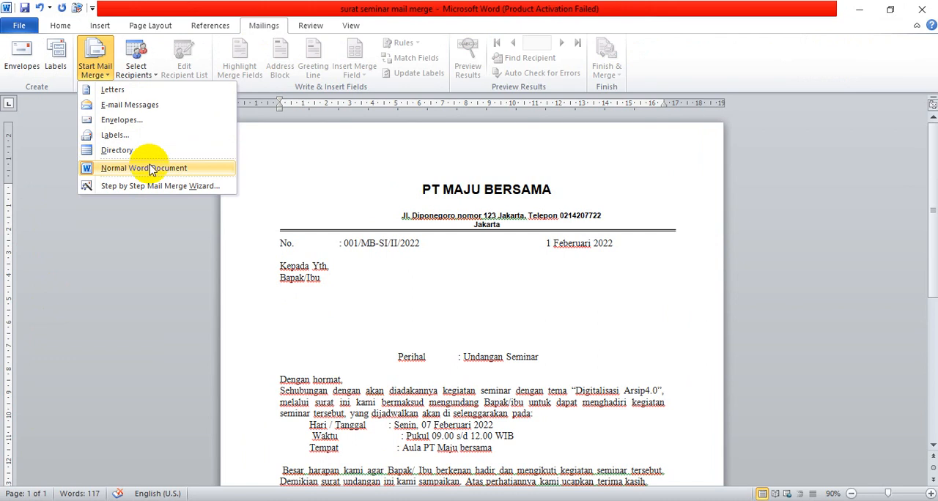
Set the letter as a Normal Word Document and connect Sheet1$ of the existing "data exel" workbook in D:\ukk 22 as its recipient list.
{"action": "left_click", "coordinate": [152, 169]}
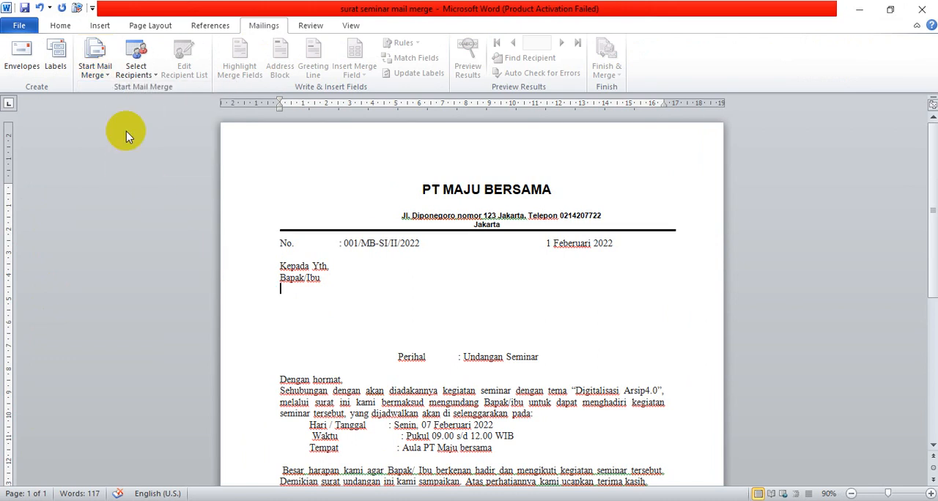
{"action": "left_click", "coordinate": [152, 76]}
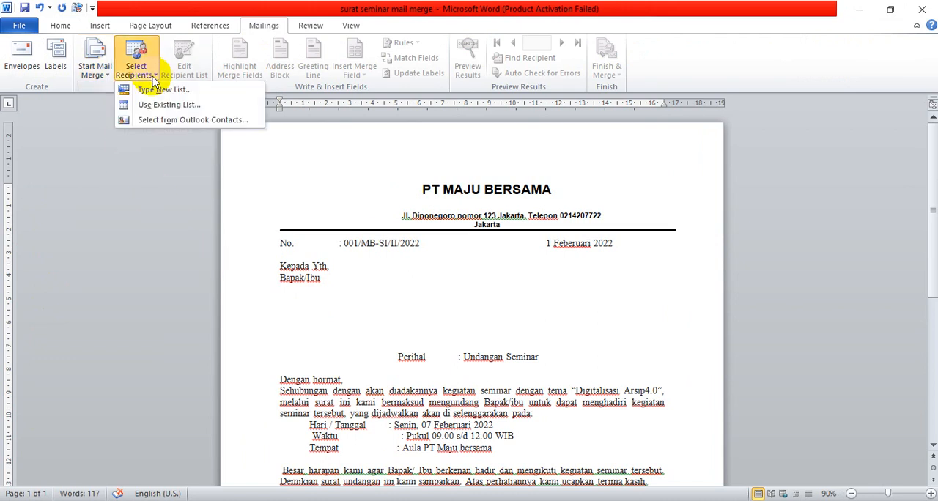
{"action": "left_click", "coordinate": [168, 106]}
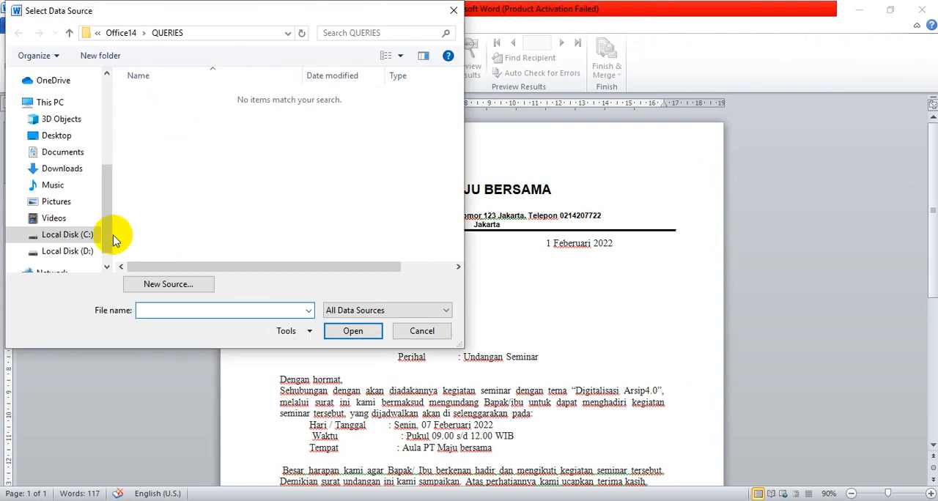
{"action": "left_click", "coordinate": [104, 233]}
{"action": "left_click_drag", "start_coordinate": [105, 233], "coordinate": [104, 248]}
{"action": "left_click", "coordinate": [36, 229]}
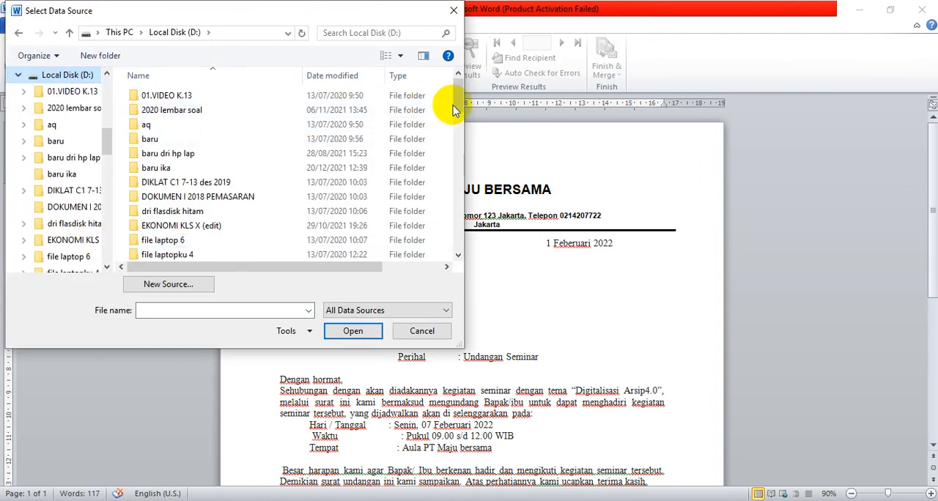
{"action": "left_click_drag", "start_coordinate": [458, 103], "coordinate": [479, 270]}
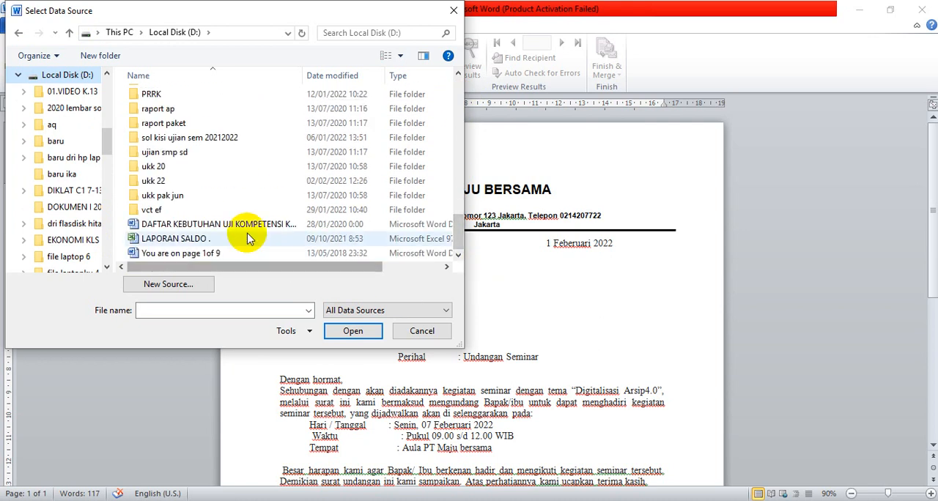
{"action": "double_click", "coordinate": [209, 181]}
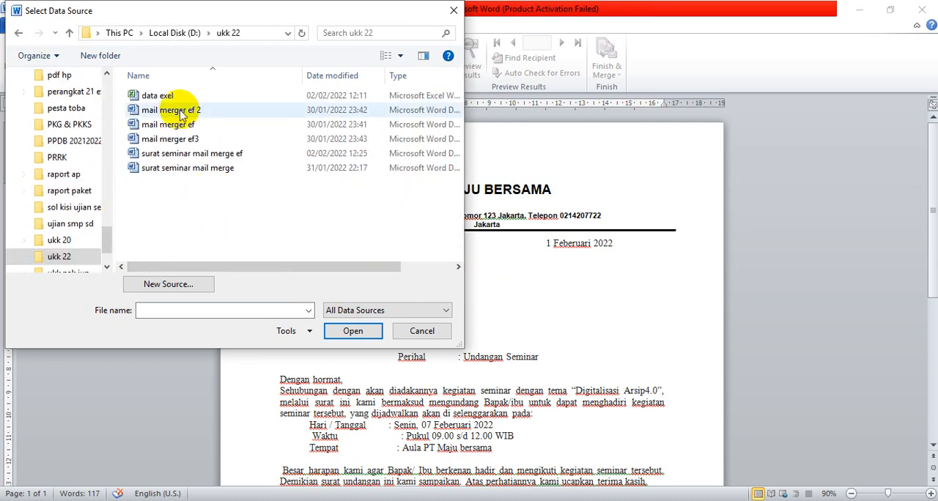
{"action": "left_click", "coordinate": [177, 98]}
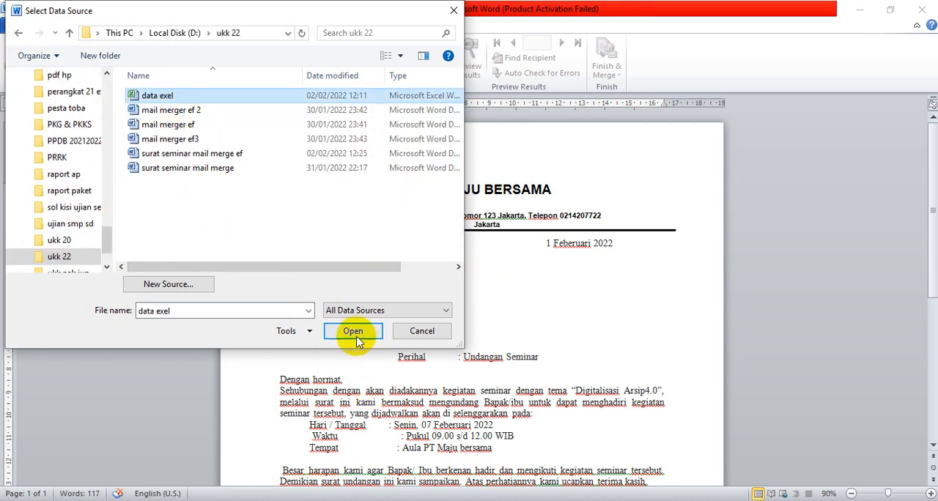
{"action": "left_click", "coordinate": [355, 333]}
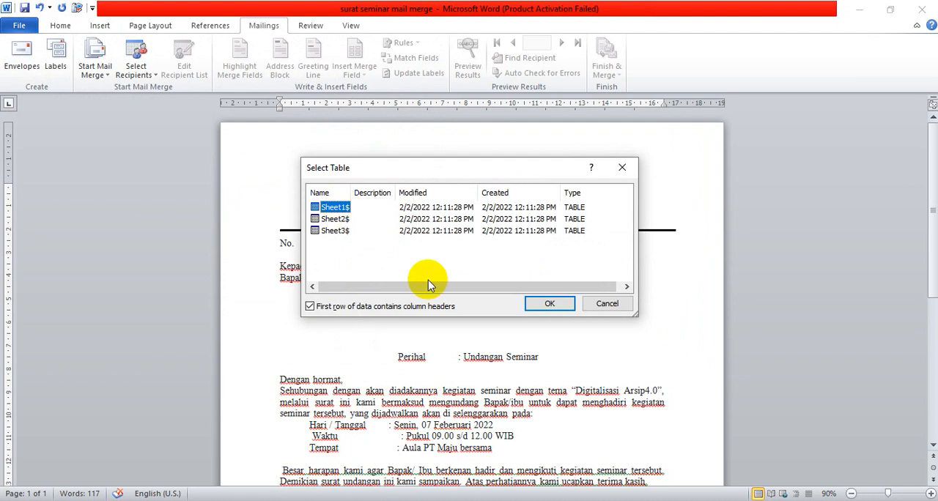
{"action": "left_click", "coordinate": [549, 303]}
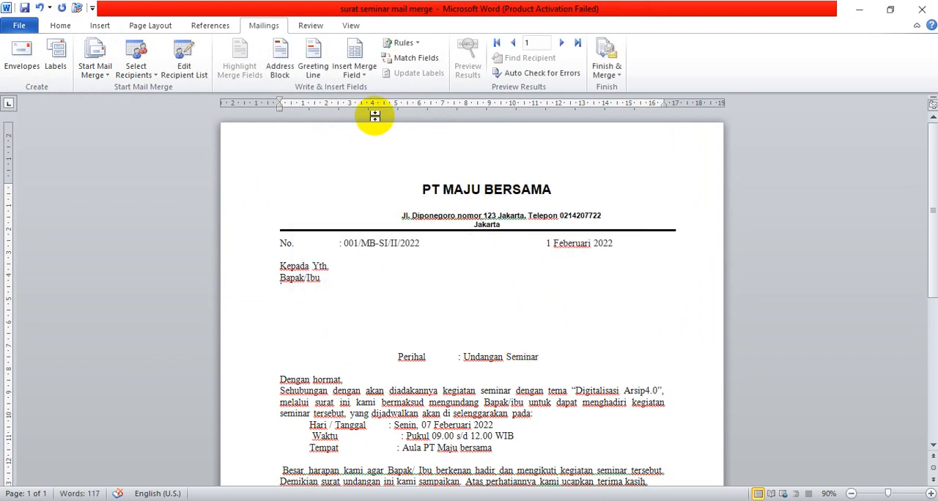
Insert the Nama merge field on the line below "Bapak/Ibu" and start a new line beneath it.
{"action": "left_click", "coordinate": [365, 76]}
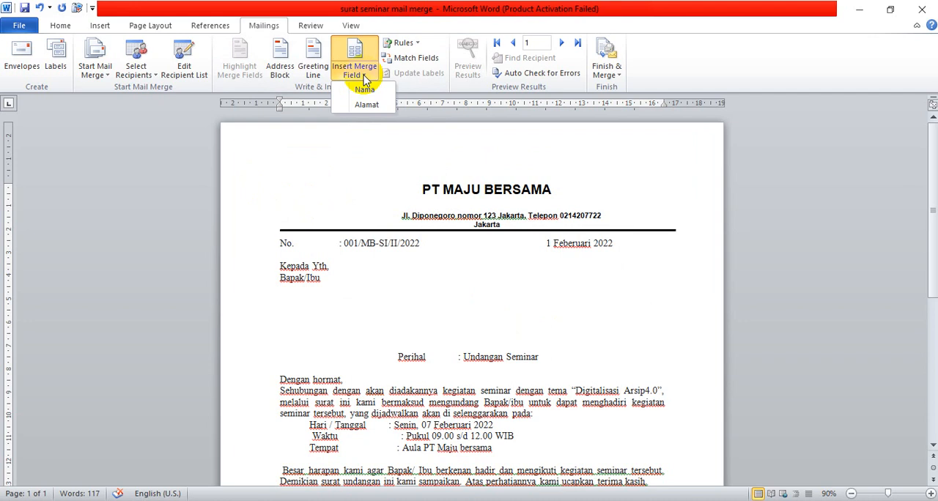
{"action": "left_click", "coordinate": [366, 90]}
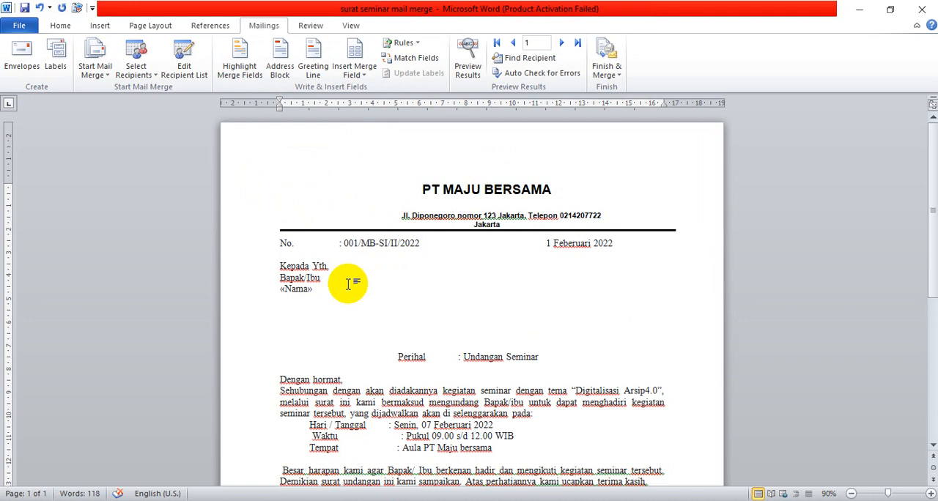
{"action": "key", "text": "Return"}
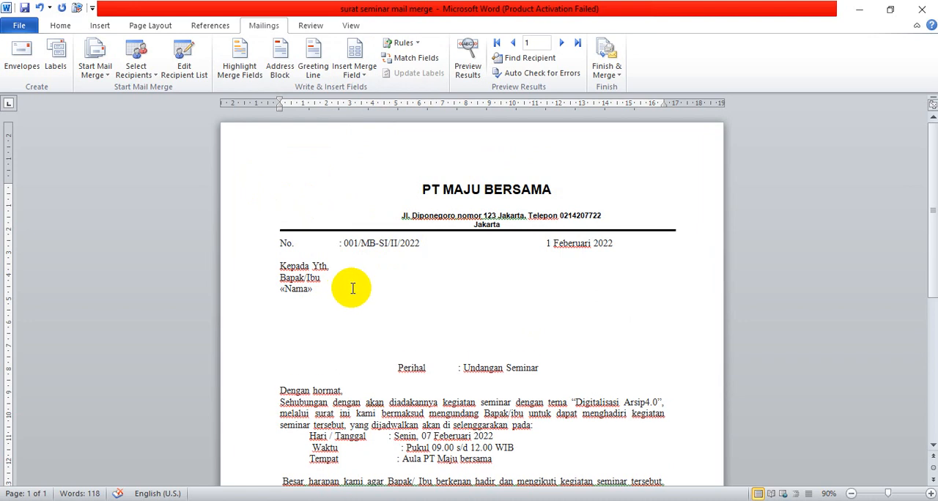
Reset the letter to a Normal Word Document and reconnect Sheet1$ of "data exel" from D:\ukk 22, with column headers in the first row.
{"action": "left_click", "coordinate": [110, 80]}
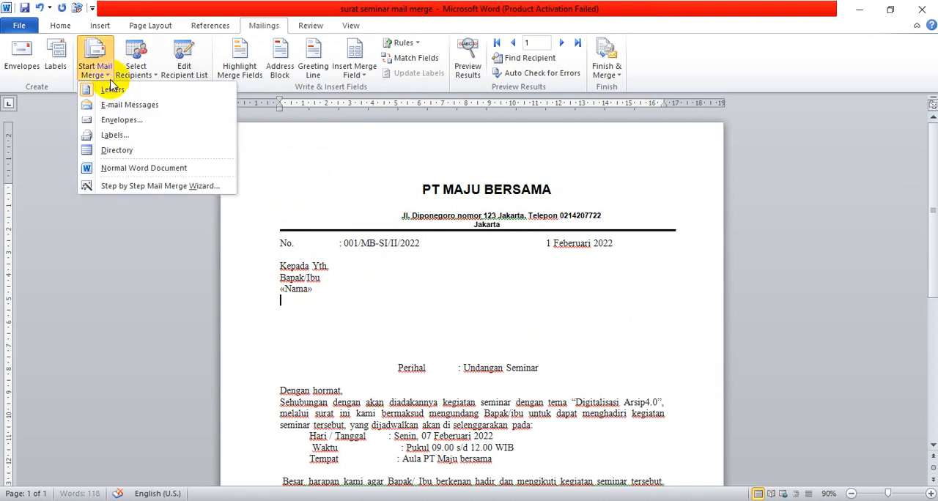
{"action": "left_click", "coordinate": [138, 167]}
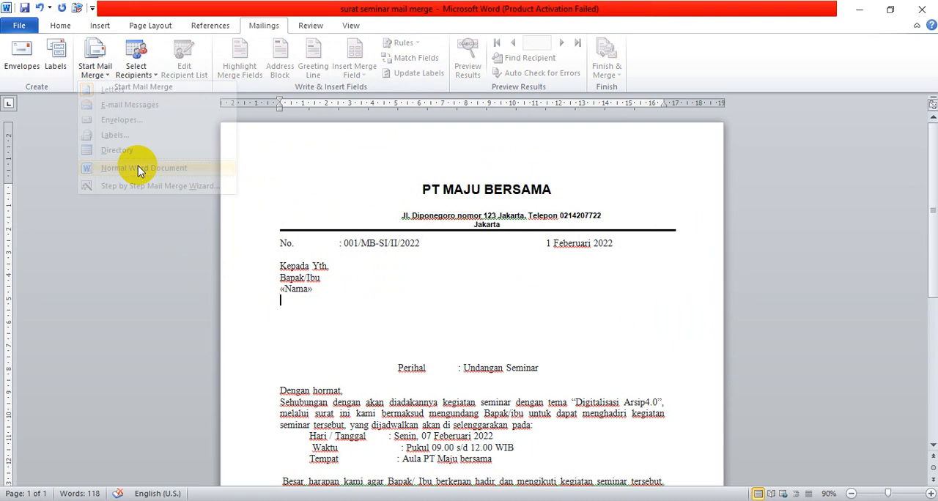
{"action": "left_click", "coordinate": [136, 61]}
{"action": "left_click", "coordinate": [167, 104]}
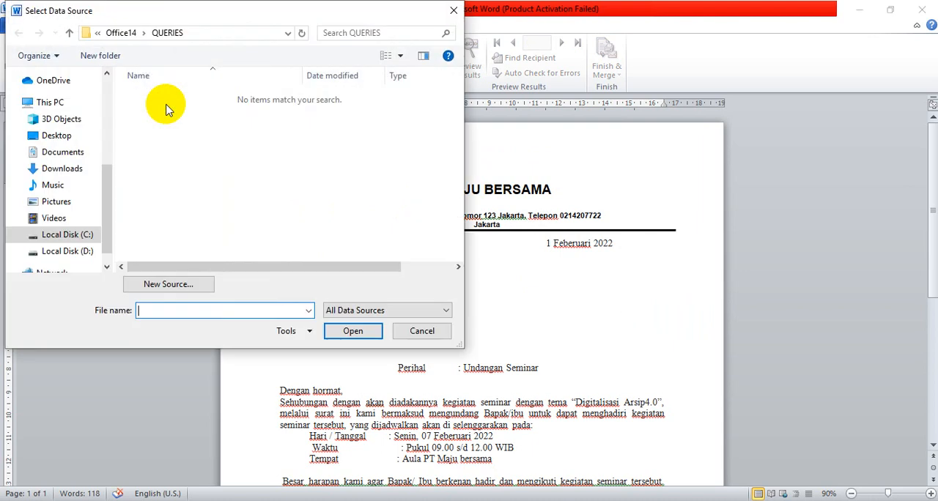
{"action": "scroll", "coordinate": [105, 204], "scroll_direction": "down", "scroll_amount": 1}
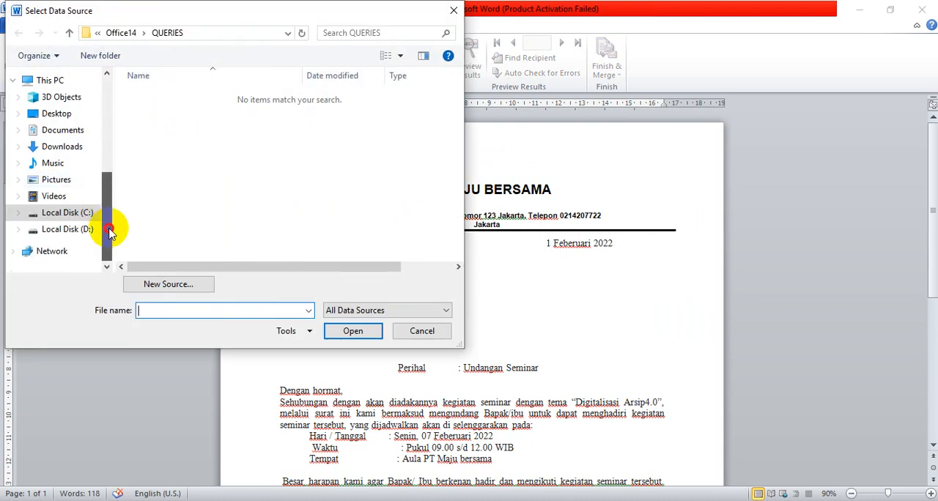
{"action": "left_click", "coordinate": [94, 229]}
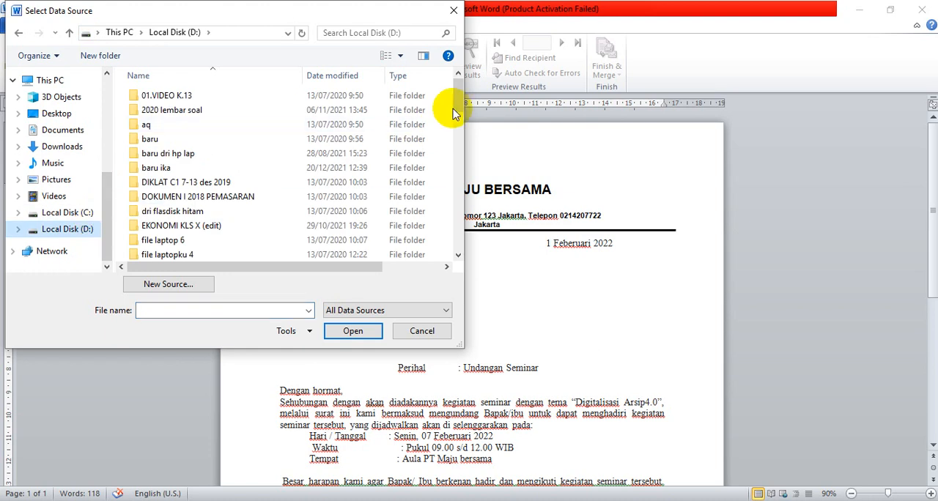
{"action": "left_click_drag", "start_coordinate": [452, 109], "coordinate": [442, 242]}
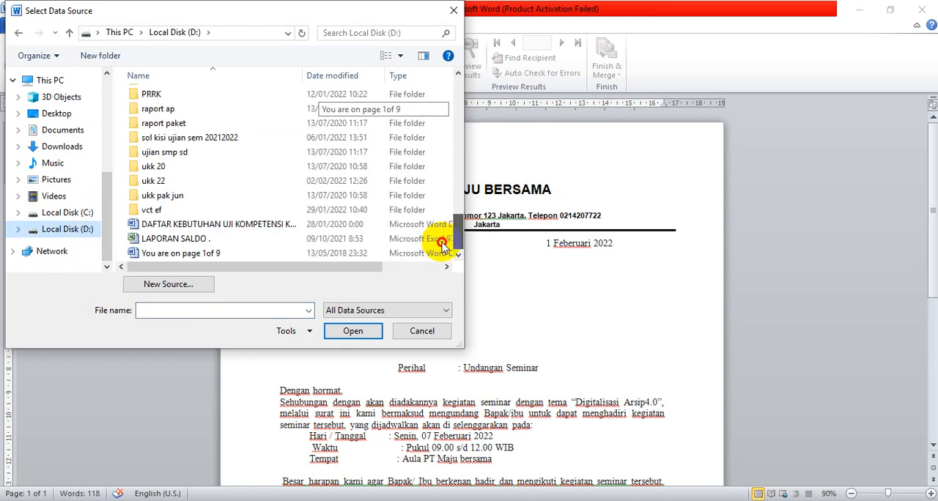
{"action": "double_click", "coordinate": [313, 181]}
{"action": "left_click", "coordinate": [217, 96]}
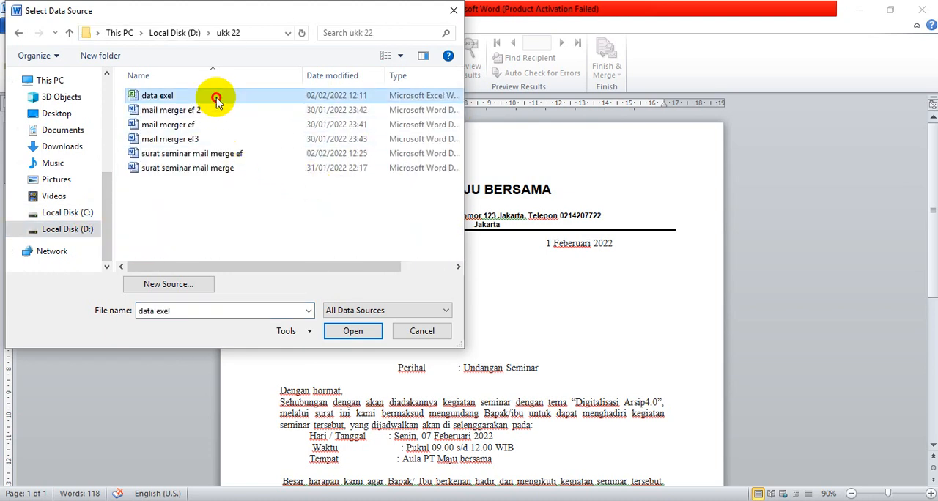
{"action": "left_click", "coordinate": [353, 331]}
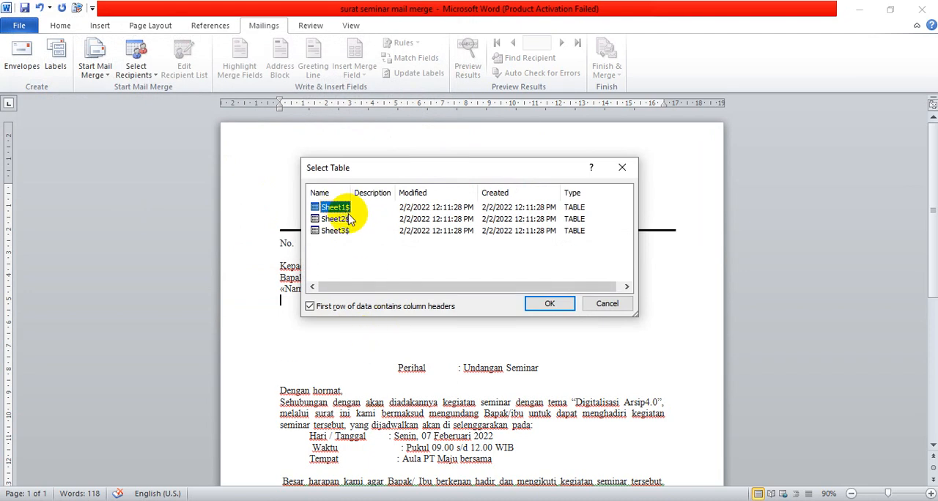
{"action": "left_click", "coordinate": [548, 303]}
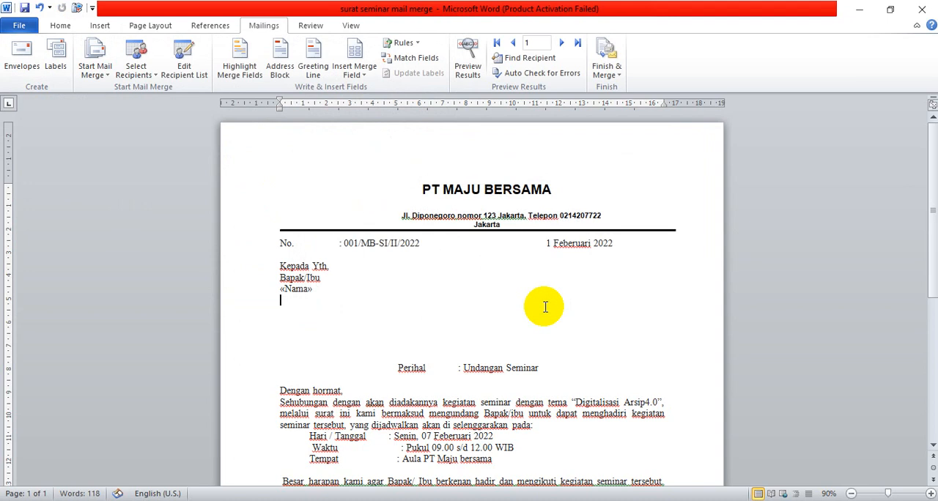
Insert the Alamat merge field on the line below Nama and turn on the preview of the merged results.
{"action": "left_click", "coordinate": [366, 76]}
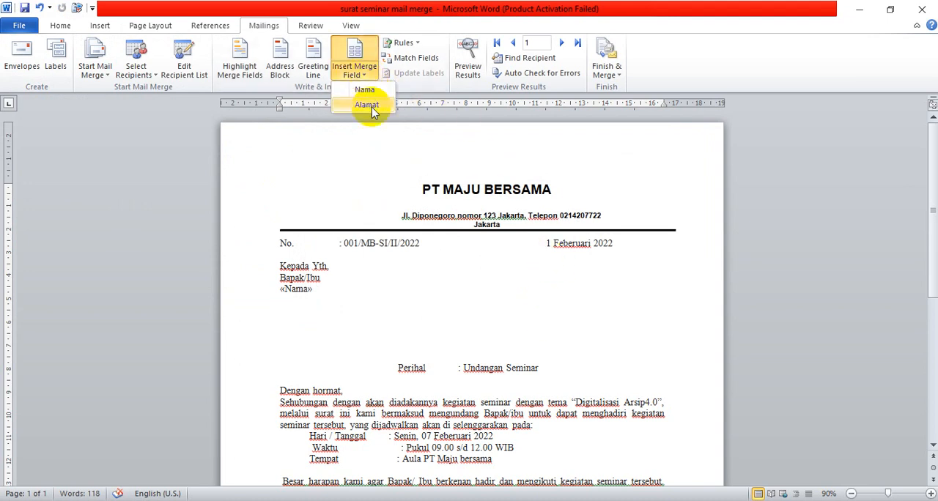
{"action": "left_click", "coordinate": [369, 107]}
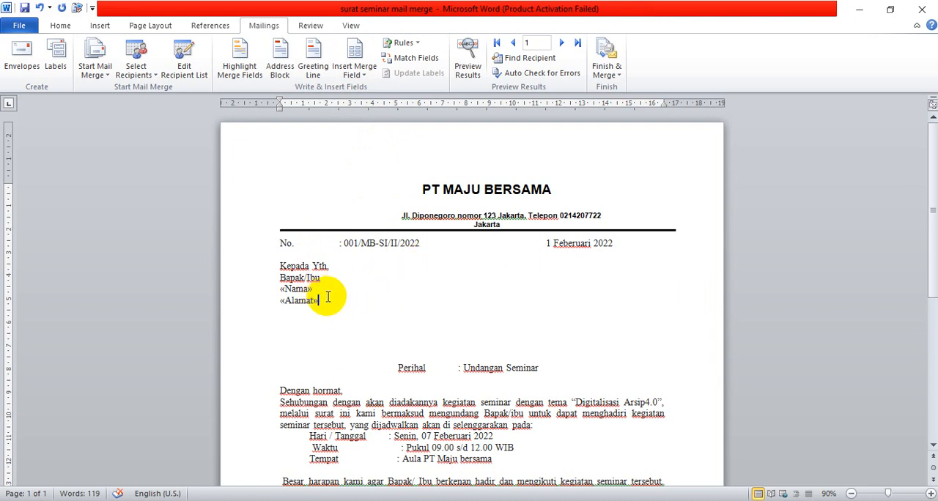
{"action": "left_click", "coordinate": [469, 79]}
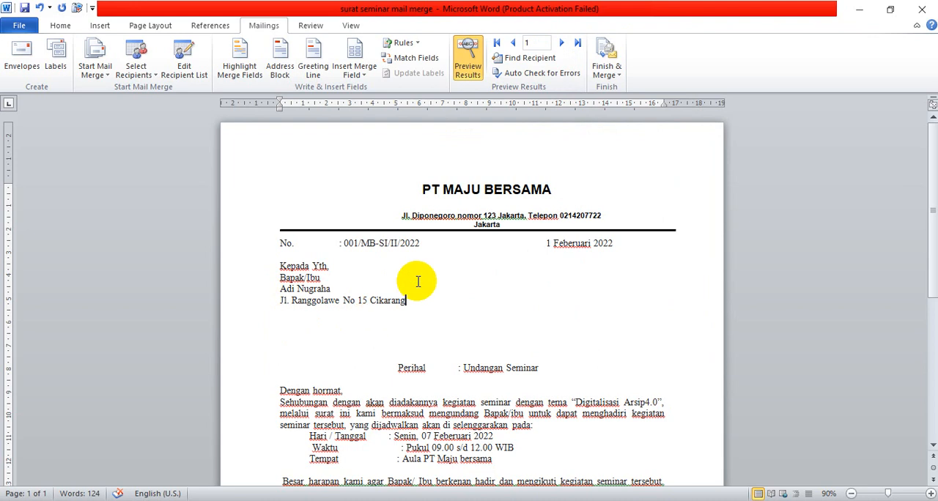
Preview the recipient records one by one up to record 5 and check that letter down to its end.
{"action": "left_click", "coordinate": [561, 44]}
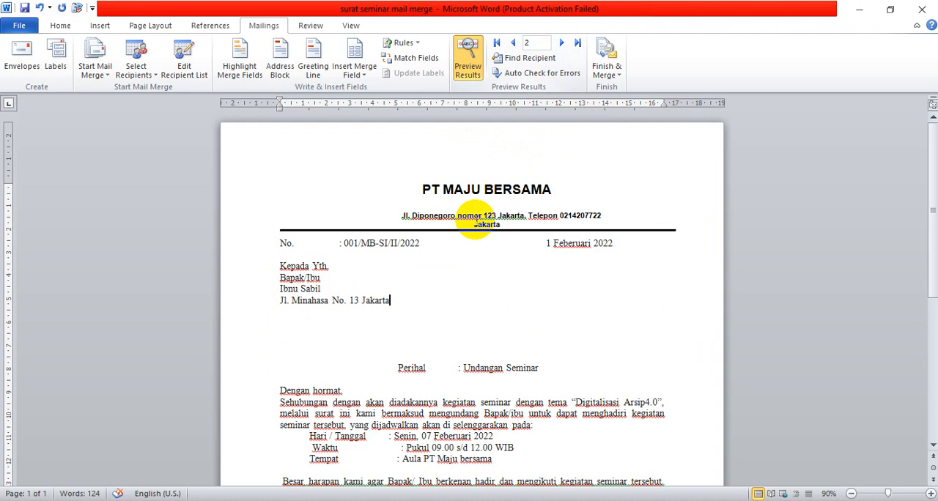
{"action": "left_click", "coordinate": [561, 43]}
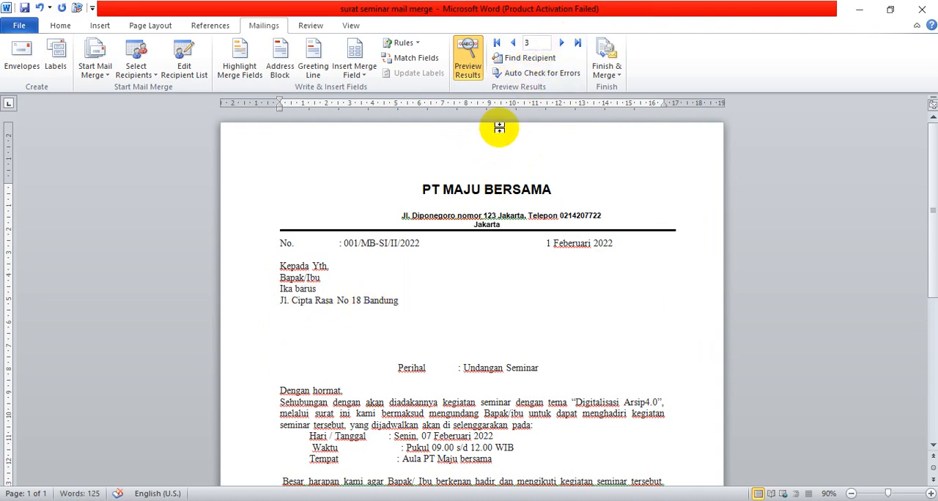
{"action": "left_click", "coordinate": [561, 43]}
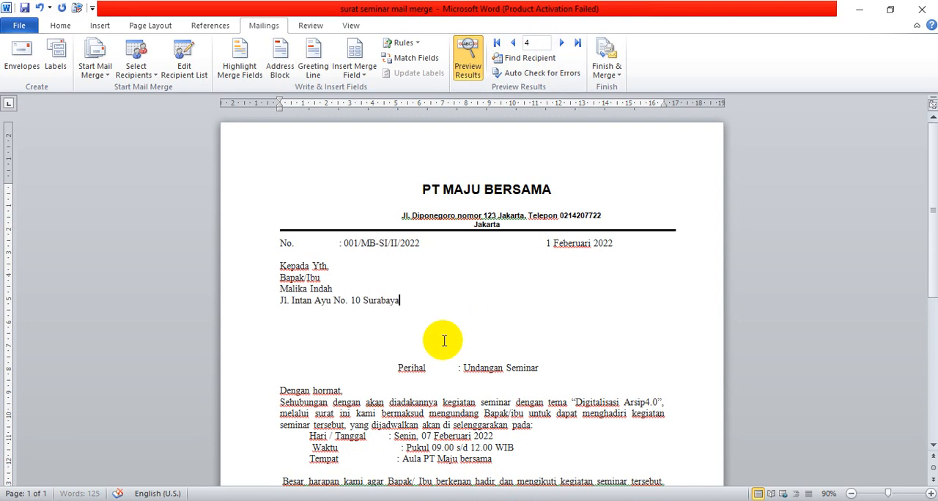
{"action": "left_click", "coordinate": [561, 44]}
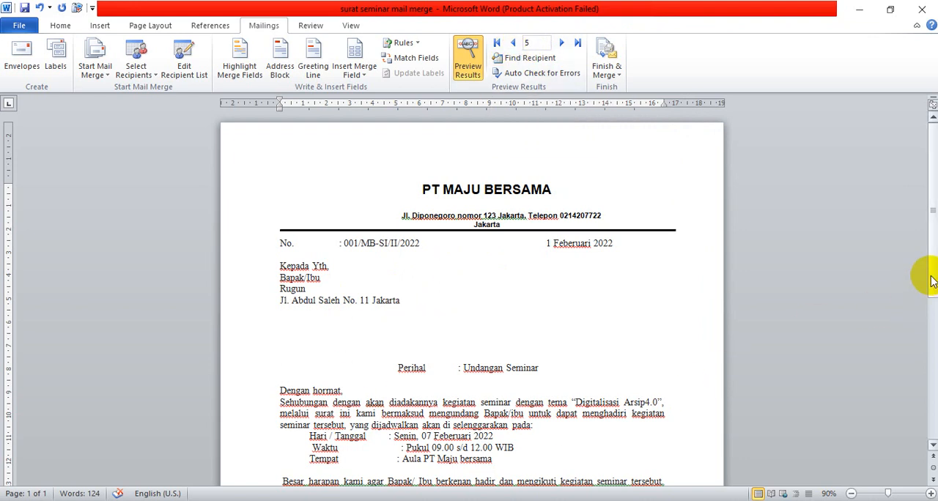
{"action": "left_click_drag", "start_coordinate": [931, 278], "coordinate": [923, 421]}
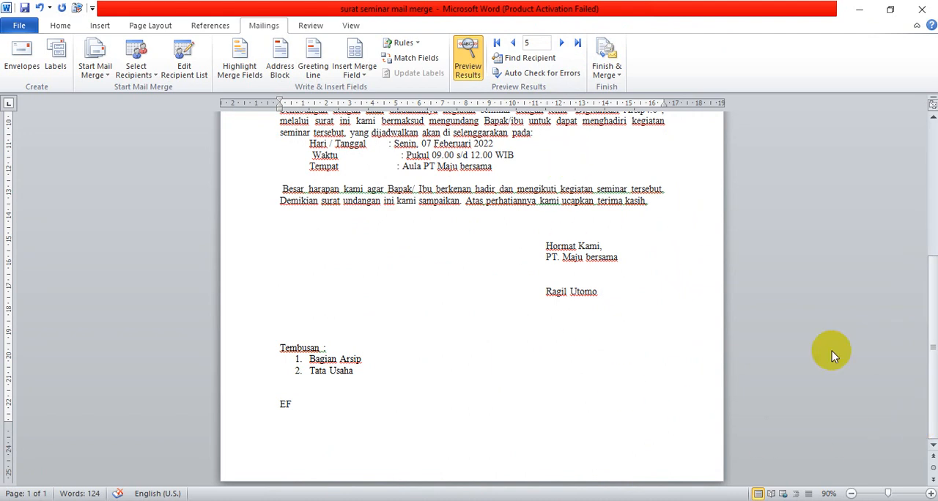
{"action": "left_click_drag", "start_coordinate": [932, 379], "coordinate": [916, 182]}
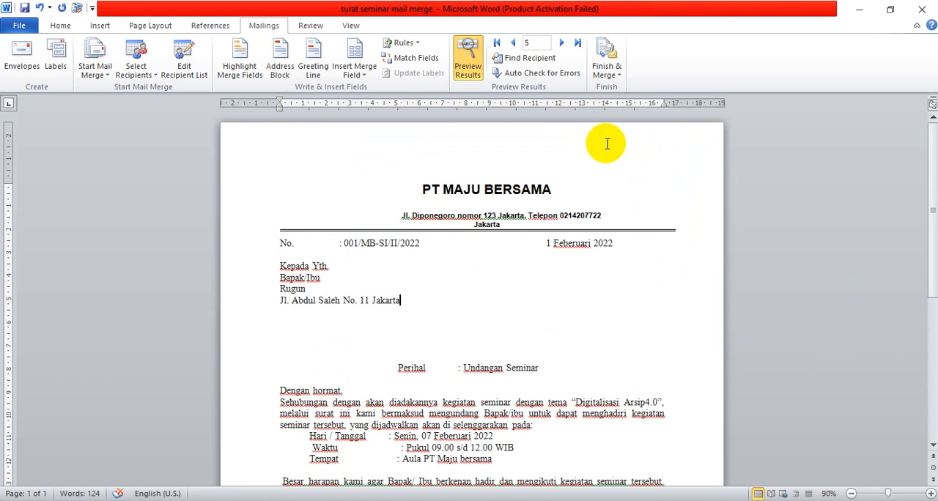
{"action": "left_click", "coordinate": [619, 76]}
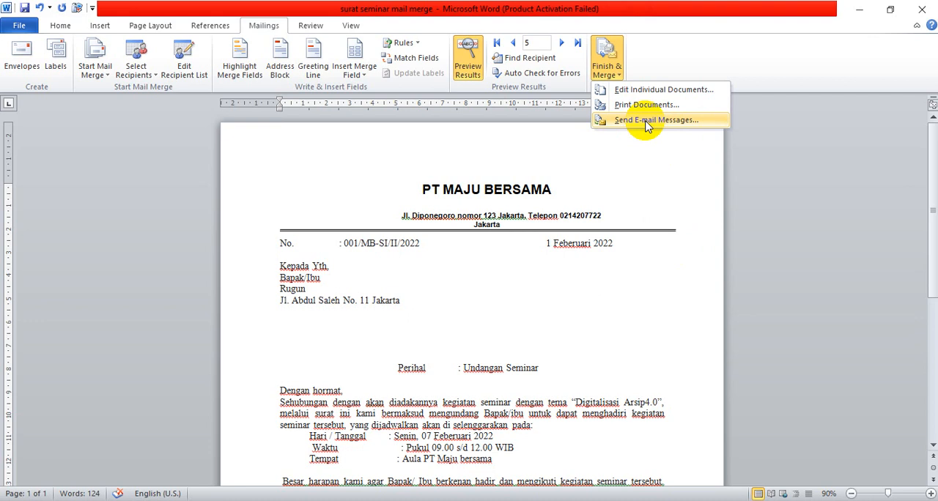
{"action": "left_click", "coordinate": [644, 120]}
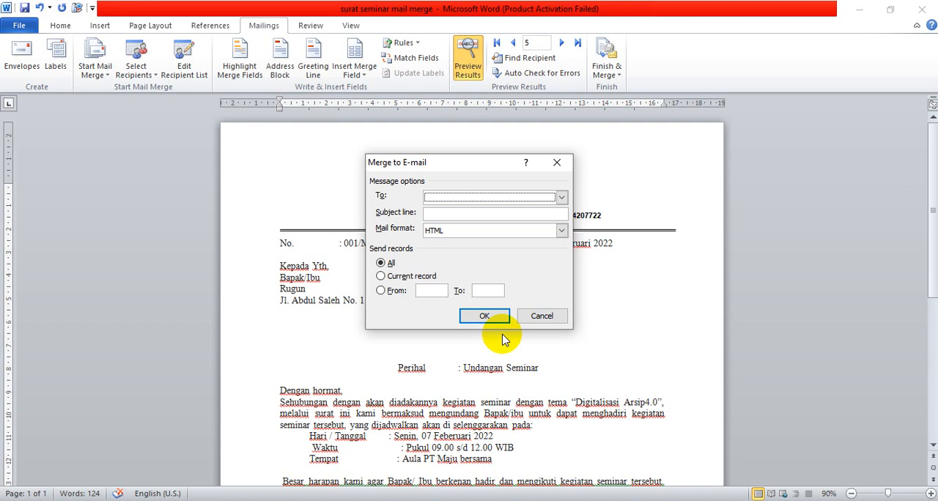
{"action": "left_click", "coordinate": [540, 317]}
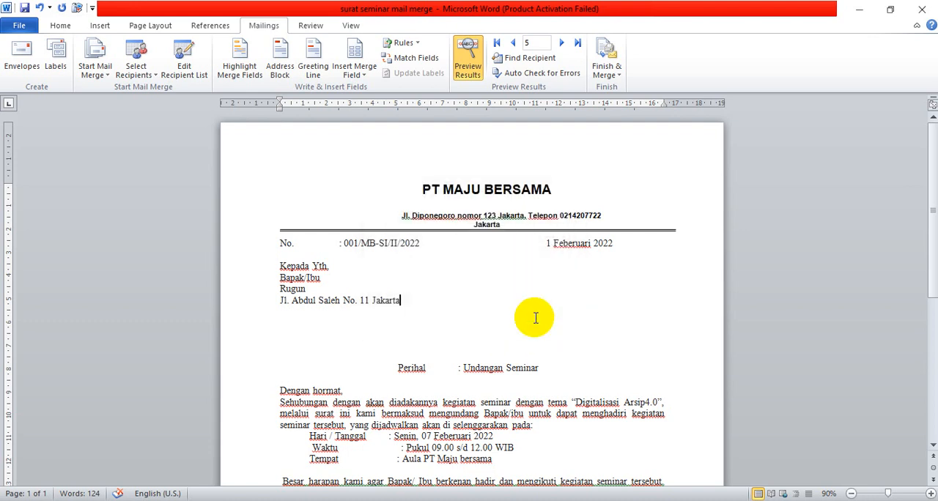
Merge all recipient records into a new document of individual letters and look through the merged pages.
{"action": "left_click", "coordinate": [616, 79]}
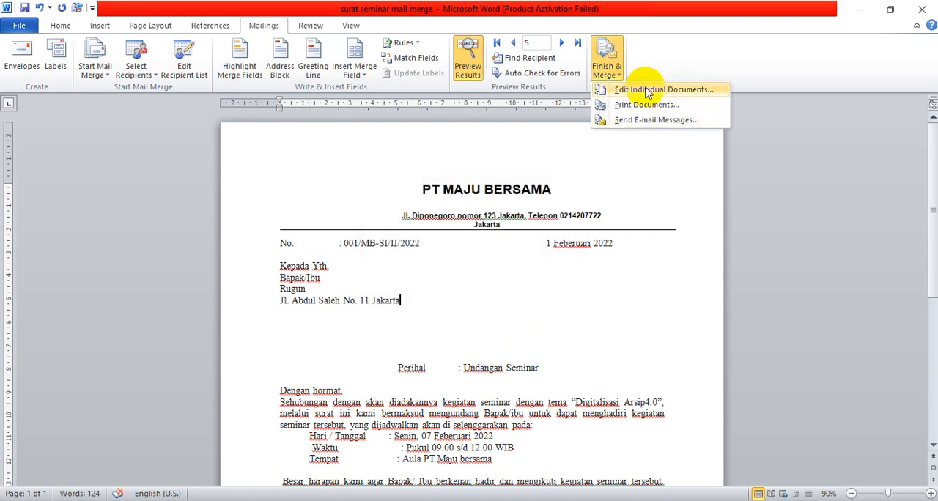
{"action": "left_click", "coordinate": [648, 90]}
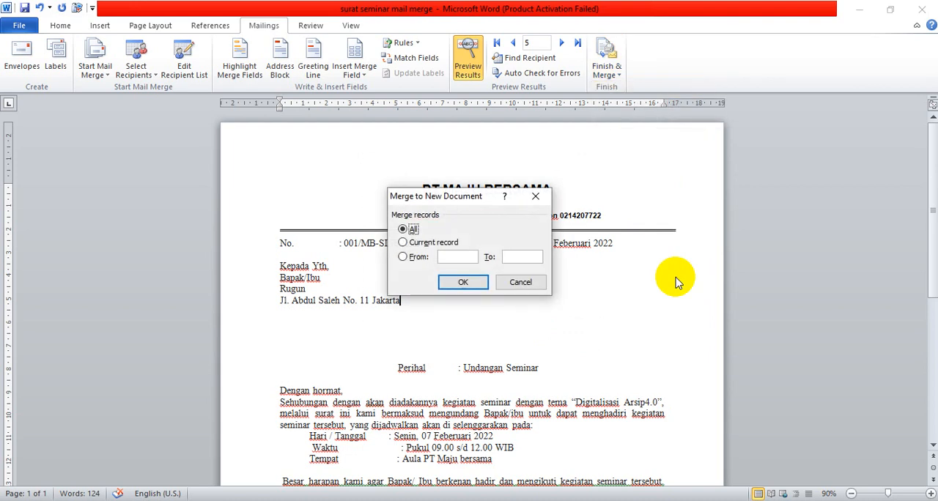
{"action": "left_click", "coordinate": [461, 281]}
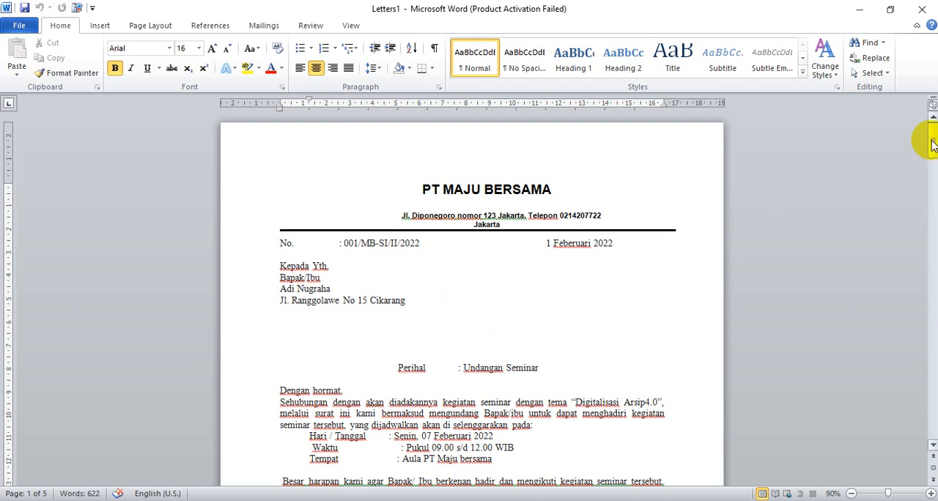
{"action": "mouse_move", "coordinate": [928, 140]}
{"action": "left_mouse_down"}
{"action": "mouse_move", "coordinate": [907, 367]}
{"action": "mouse_move", "coordinate": [913, 432]}
{"action": "mouse_move", "coordinate": [923, 411]}
{"action": "mouse_move", "coordinate": [931, 143]}
{"action": "left_mouse_up"}
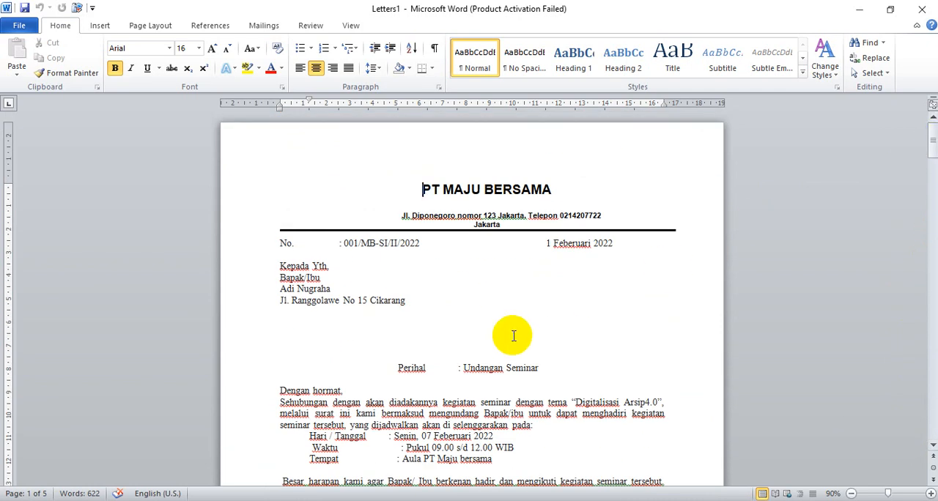
{"action": "left_click", "coordinate": [922, 9]}
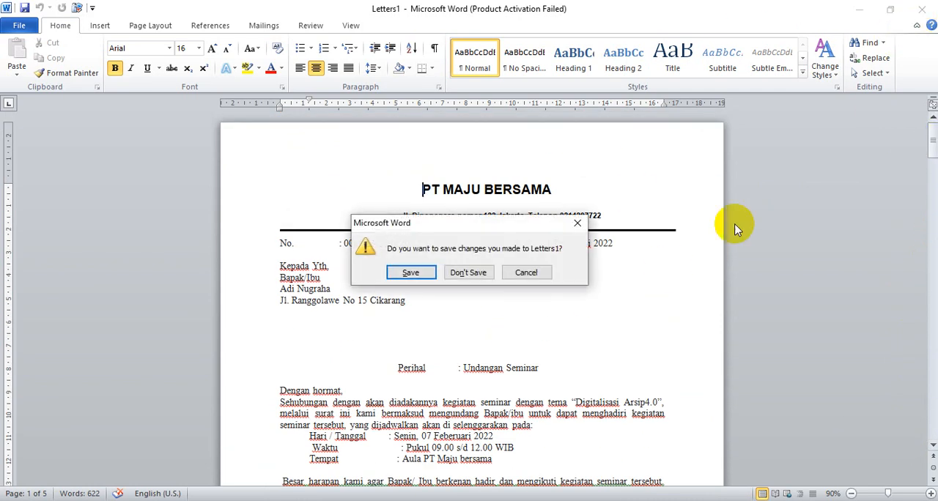
{"action": "left_click", "coordinate": [405, 272]}
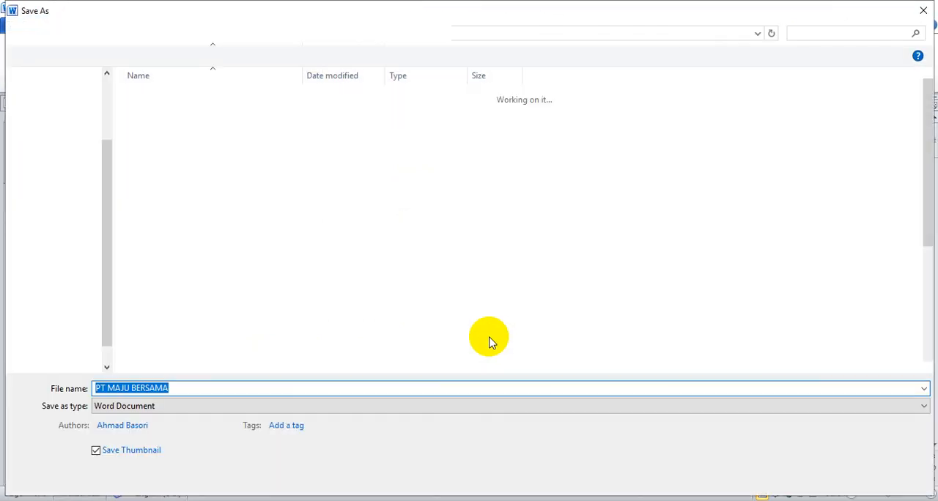
{"action": "left_click", "coordinate": [212, 389]}
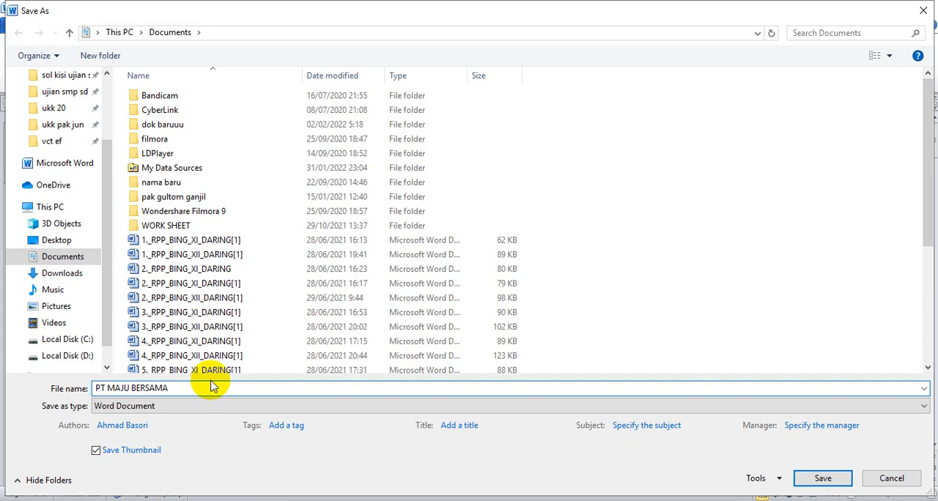
{"action": "scroll", "coordinate": [102, 344], "scroll_direction": "down", "scroll_amount": 1}
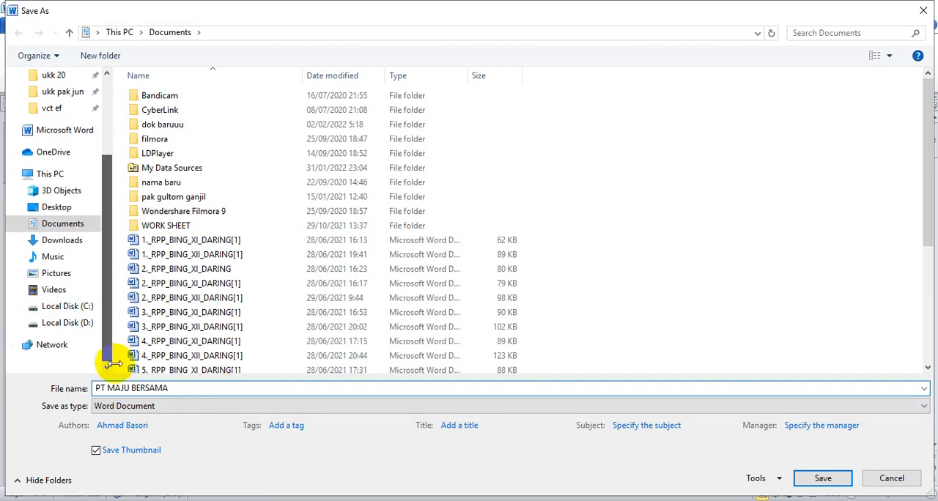
{"action": "left_click", "coordinate": [78, 326]}
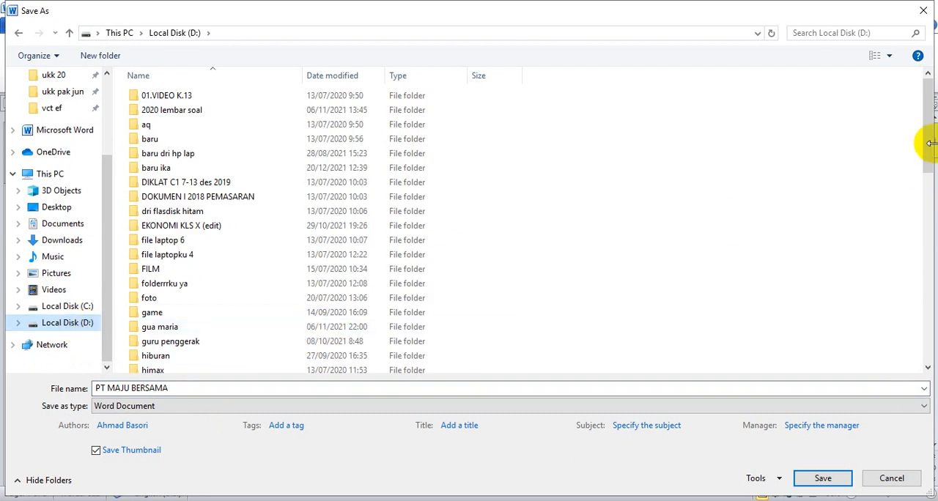
{"action": "left_click_drag", "start_coordinate": [930, 143], "coordinate": [929, 345]}
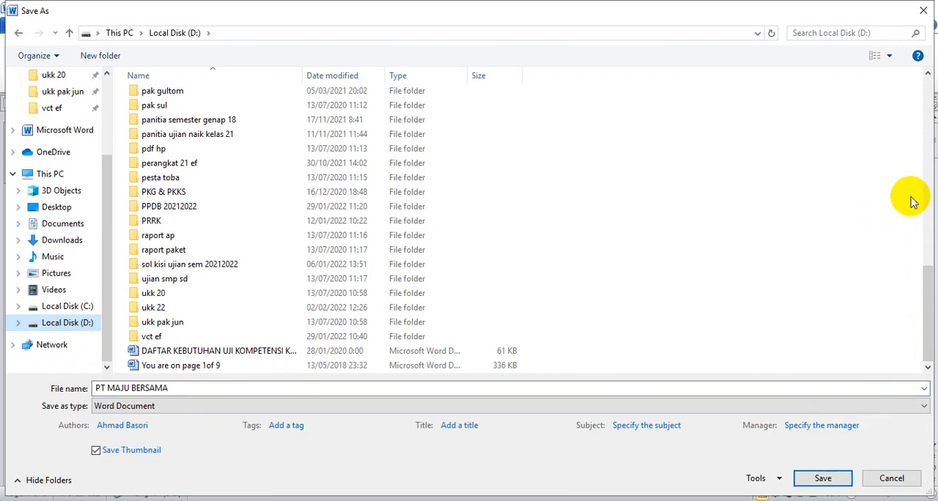
{"action": "left_click", "coordinate": [884, 478]}
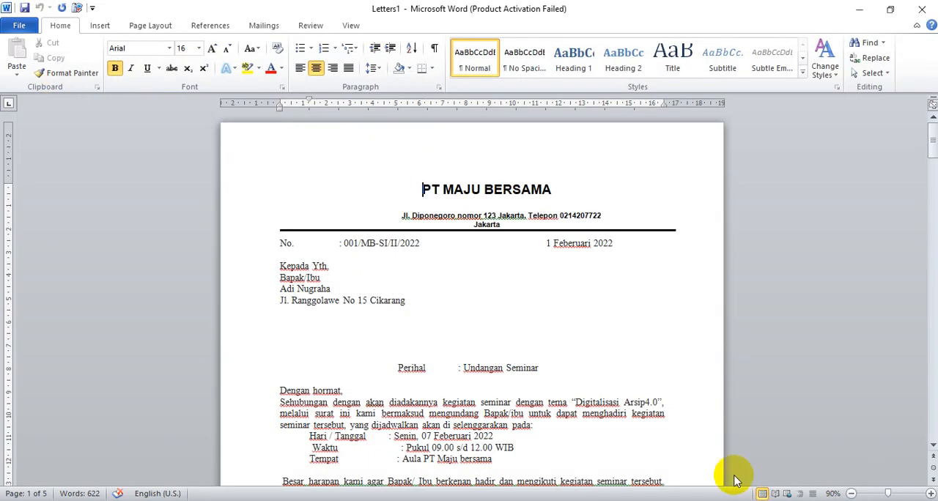
Minimize the merged letters, the main mail-merge letter and the remaining open windows to reach the desktop.
{"action": "left_click", "coordinate": [859, 9]}
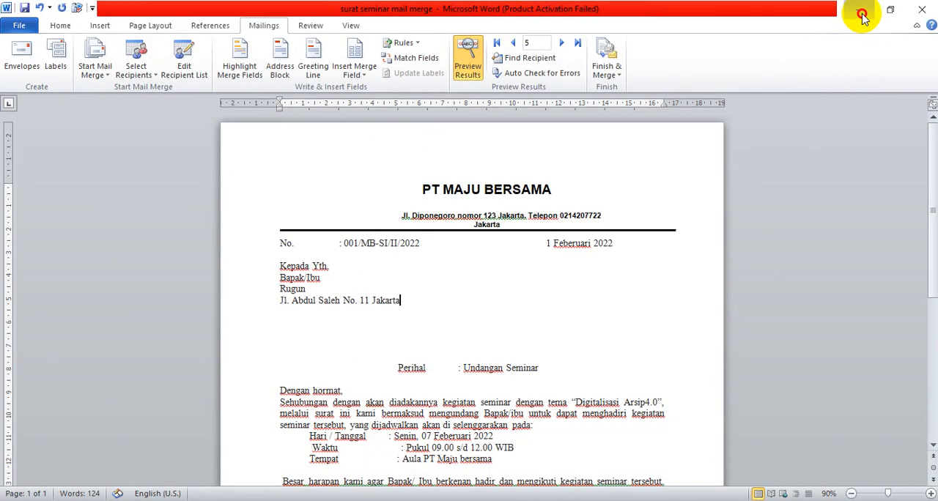
{"action": "left_click", "coordinate": [861, 12]}
{"action": "left_click", "coordinate": [861, 11]}
{"action": "left_click", "coordinate": [861, 12]}
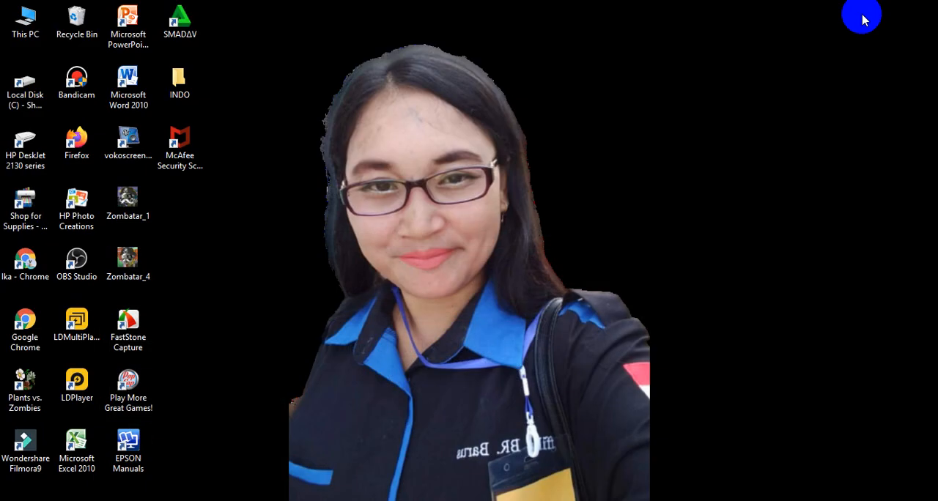